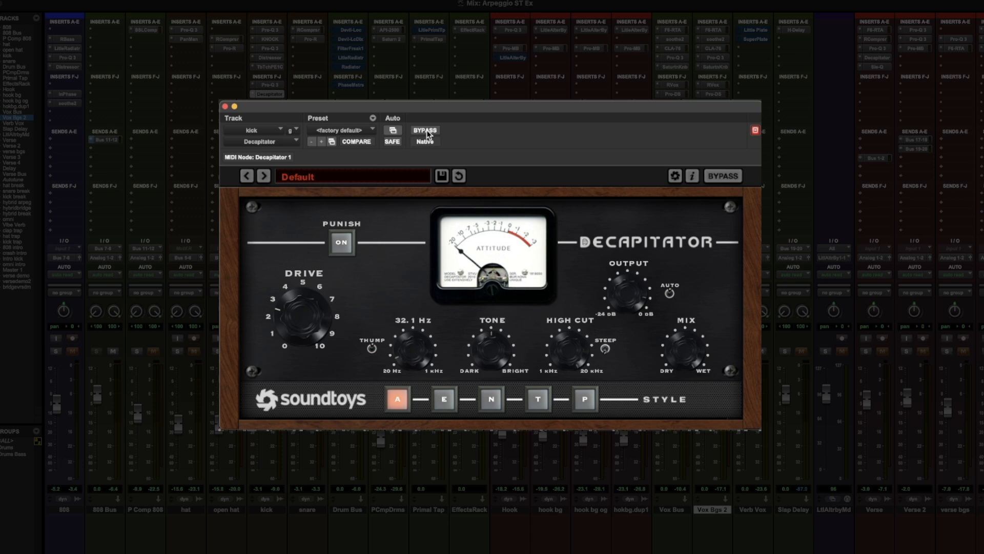
- Compare the kick with Decapitator bypassed and active, and try its Thump switch and Low Cut control
{"action": "left_click", "coordinate": [427, 131]}
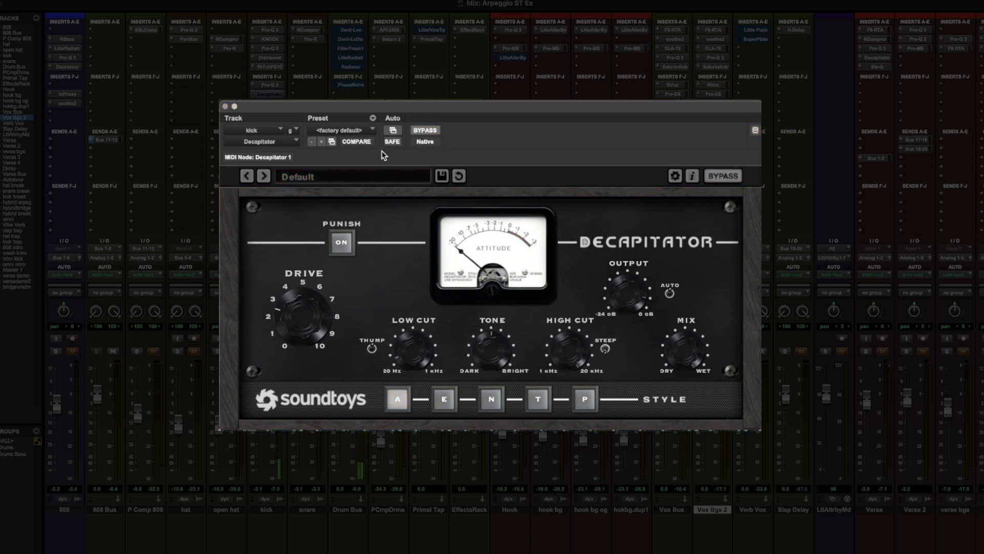
{"action": "left_click", "coordinate": [425, 131]}
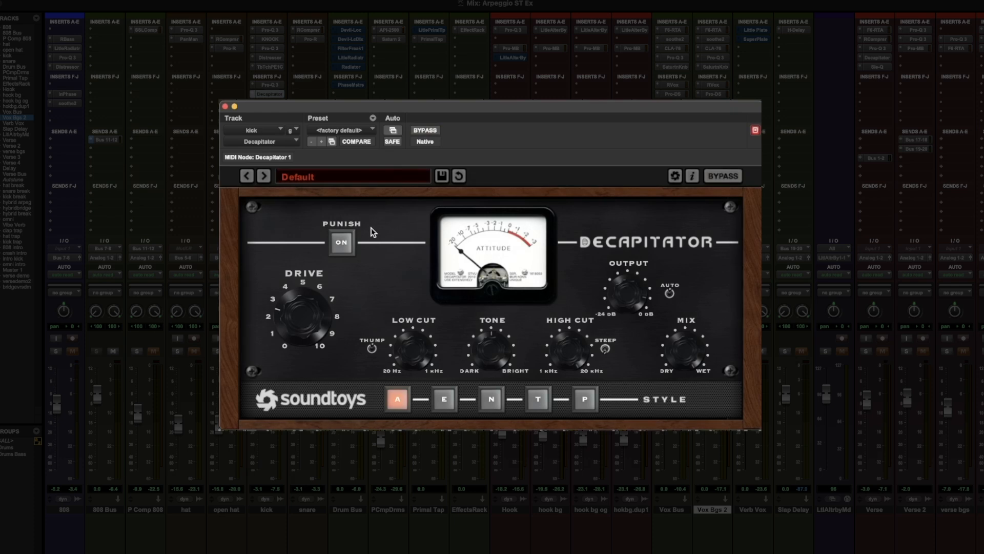
{"action": "left_click", "coordinate": [372, 349]}
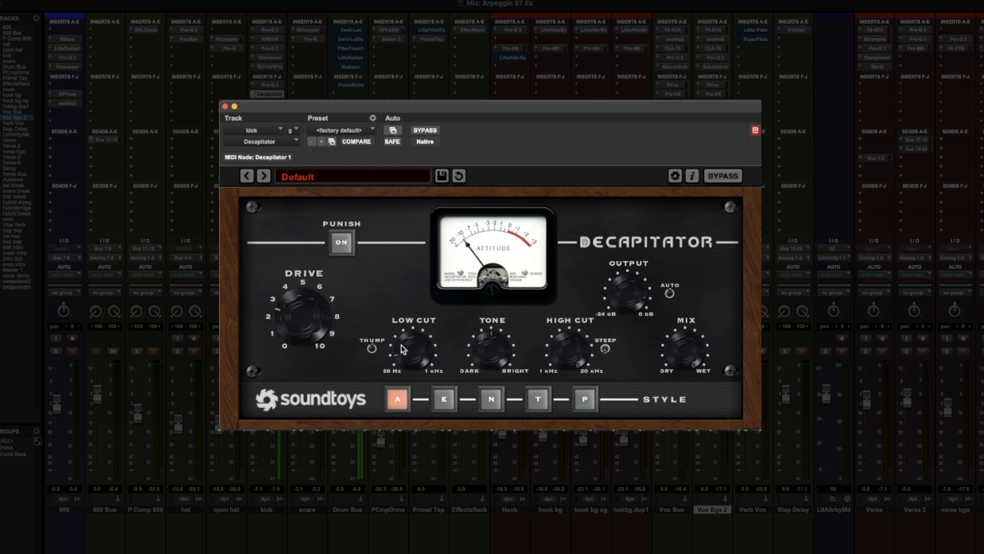
{"action": "left_click_drag", "start_coordinate": [403, 336], "coordinate": [404, 334]}
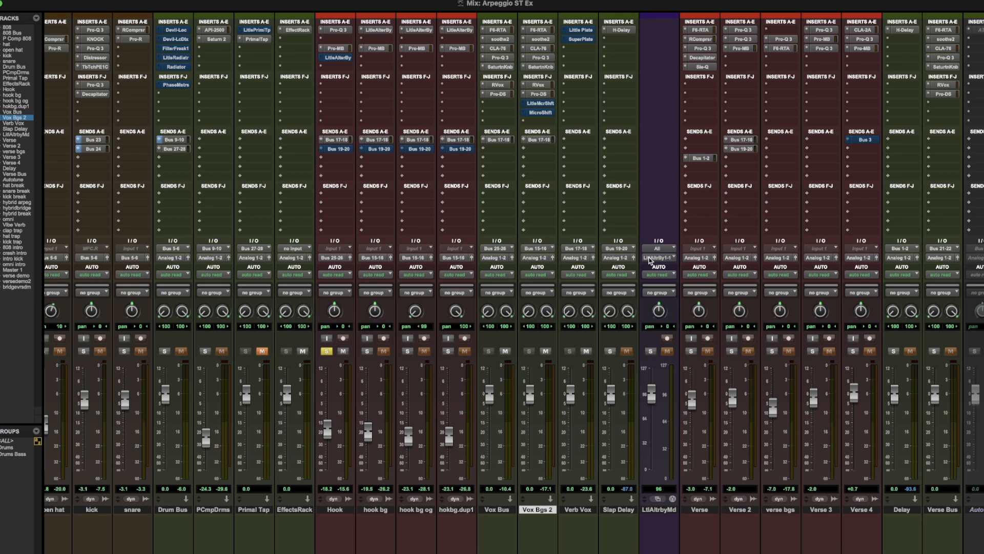
- Route the LtlAltrbyMd MIDI track's output to Little AlterBoy 1 on the Hook track, channel-1, and play the soloed hook background tracks
{"action": "left_click", "coordinate": [657, 257]}
{"action": "mouse_move", "coordinate": [657, 257]}
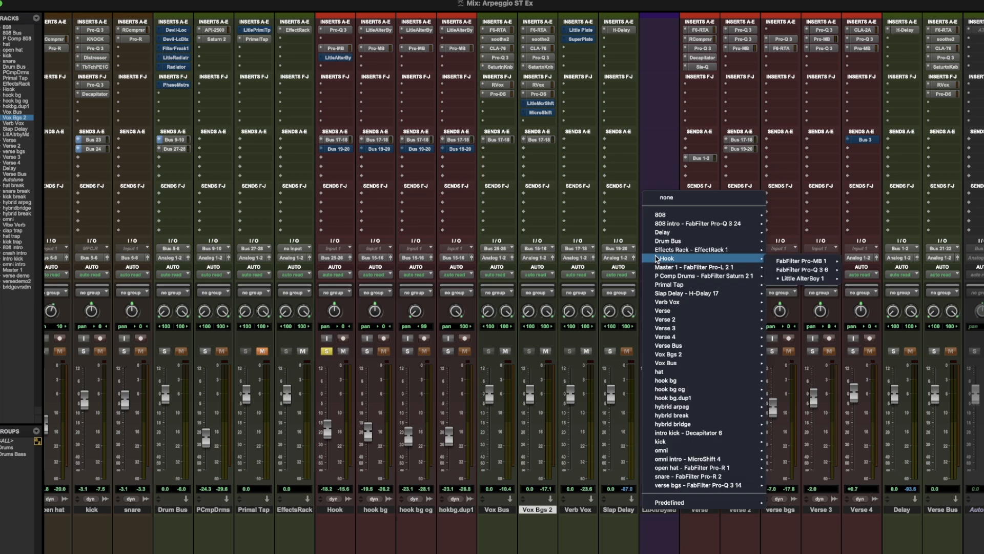
{"action": "mouse_move", "coordinate": [790, 278]}
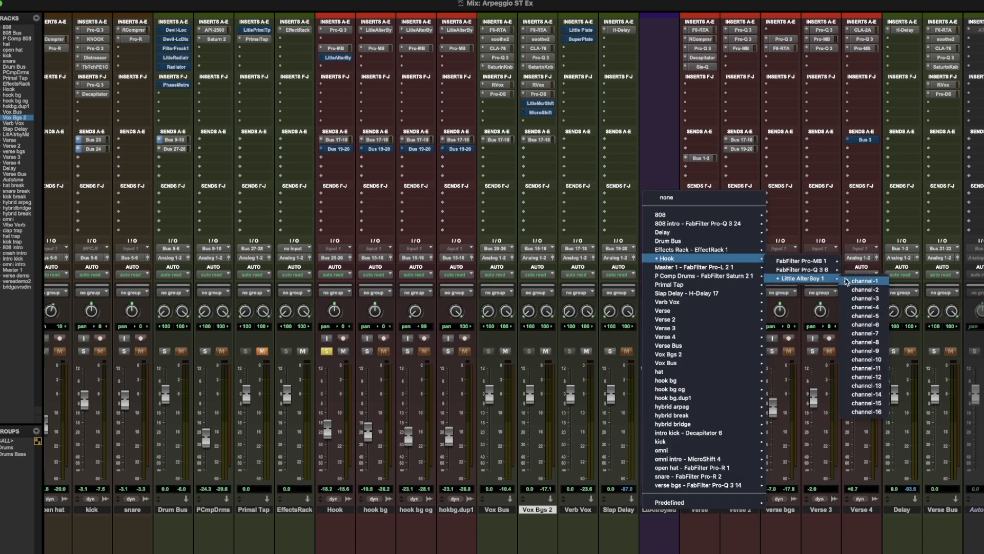
{"action": "left_click", "coordinate": [847, 282]}
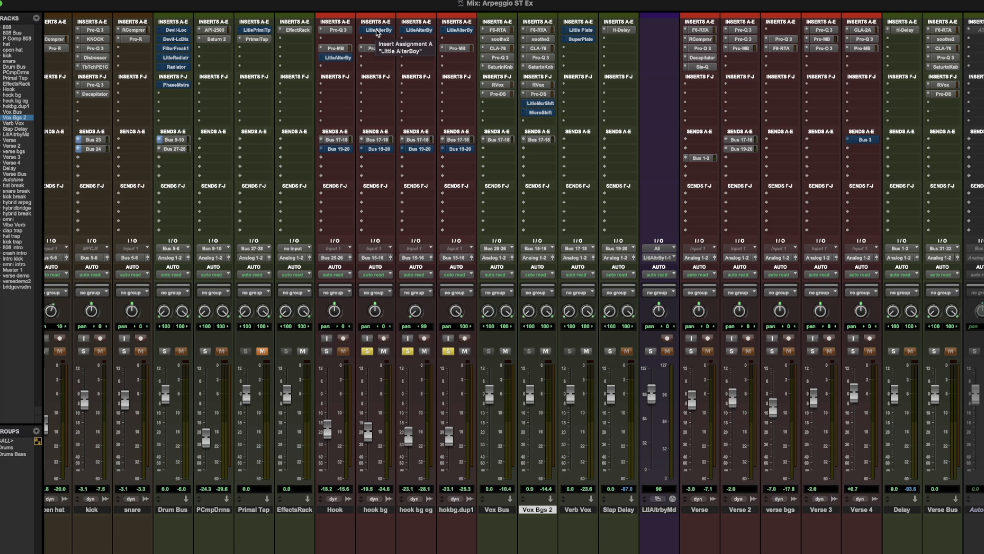
{"action": "key", "text": "space"}
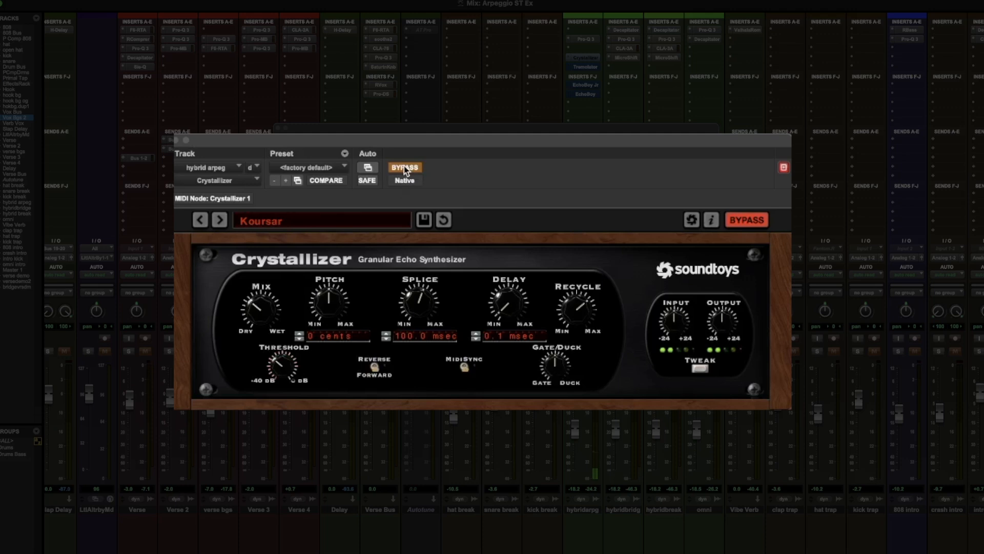
- Take Crystallizer out of bypass on the hybrid arpeg track
{"action": "left_click", "coordinate": [404, 167]}
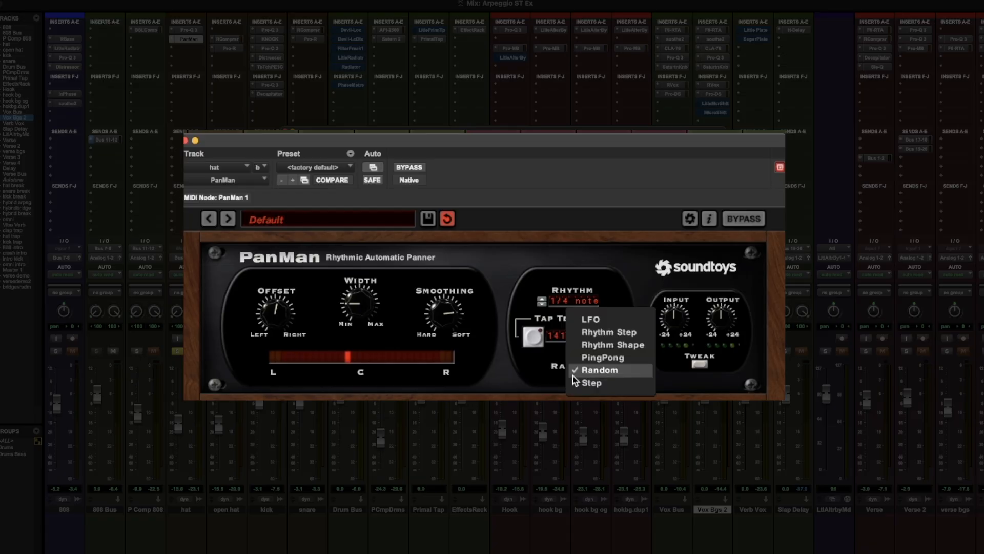
- Set PanMan to Random mode on the hat track and adjust its Width, comparing the sound against bypass
{"action": "left_click", "coordinate": [573, 375]}
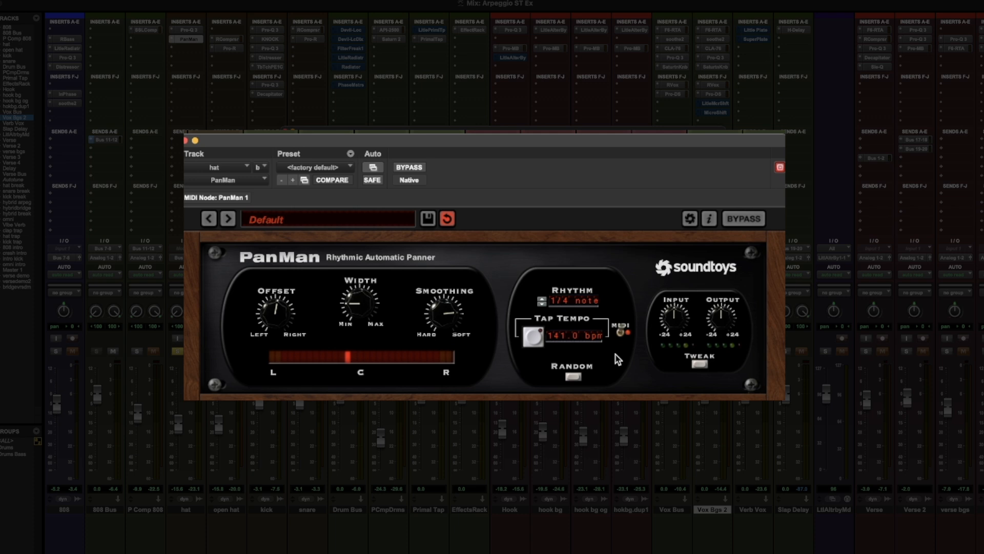
{"action": "left_click", "coordinate": [411, 168]}
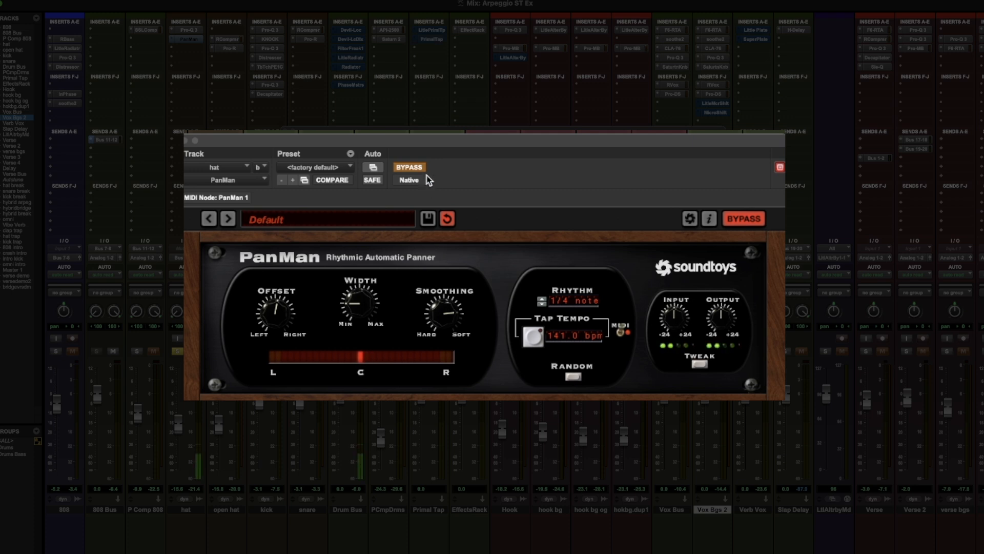
{"action": "left_click", "coordinate": [417, 170]}
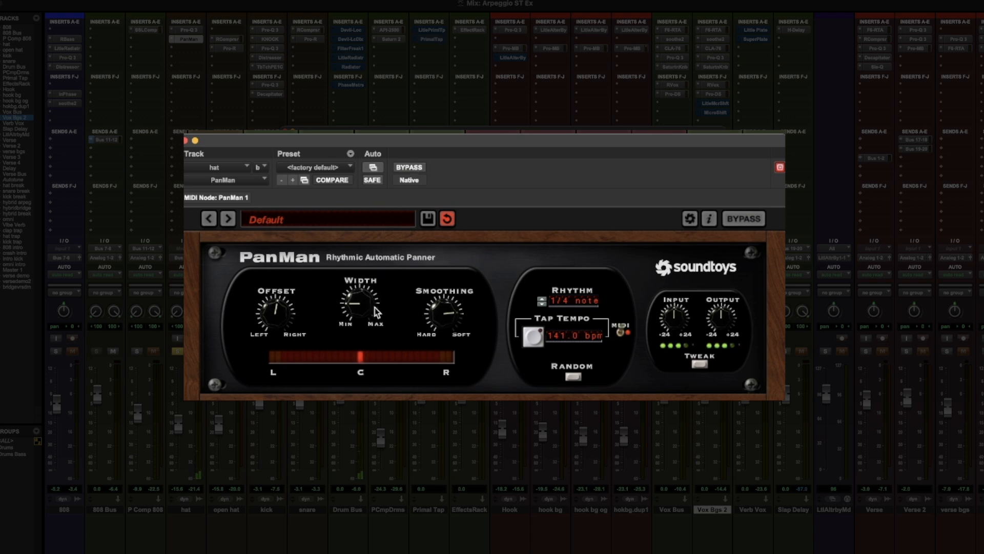
{"action": "mouse_move", "coordinate": [360, 299]}
{"action": "left_mouse_down"}
{"action": "mouse_move", "coordinate": [347, 230]}
{"action": "mouse_move", "coordinate": [346, 291]}
{"action": "left_mouse_up"}
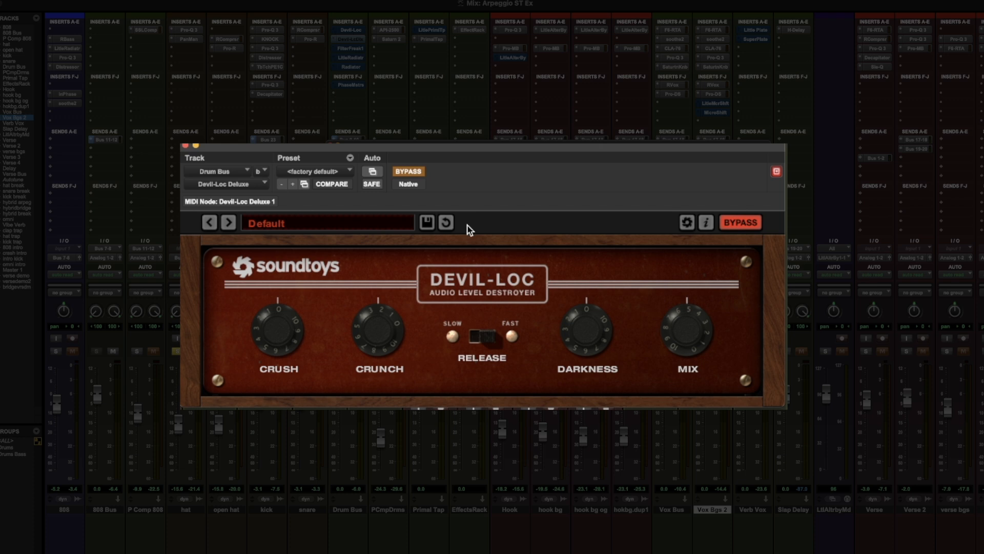
- Play the Drum Bus and compare it with Devil-Loc Deluxe bypassed and active
{"action": "key", "text": "space"}
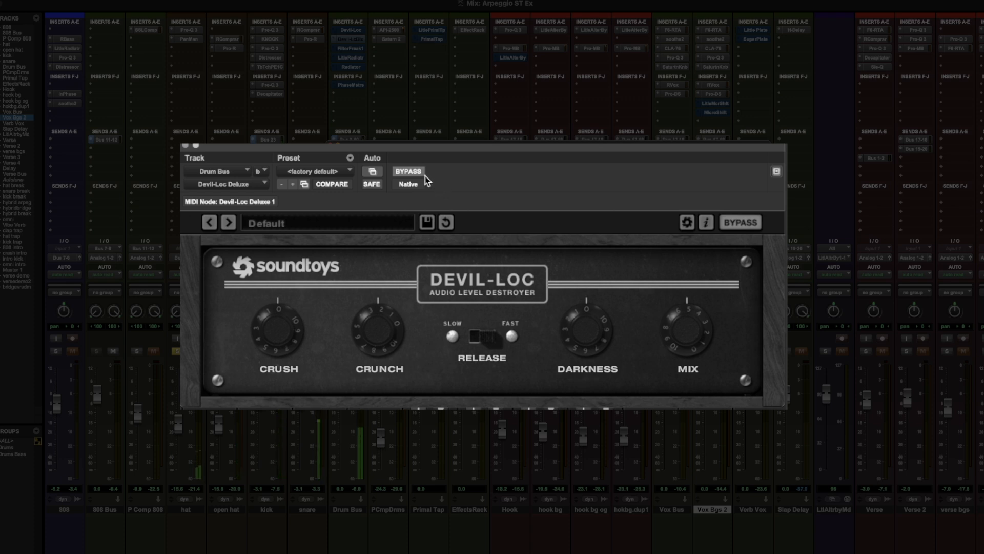
{"action": "left_click", "coordinate": [410, 171]}
{"action": "left_click", "coordinate": [410, 171]}
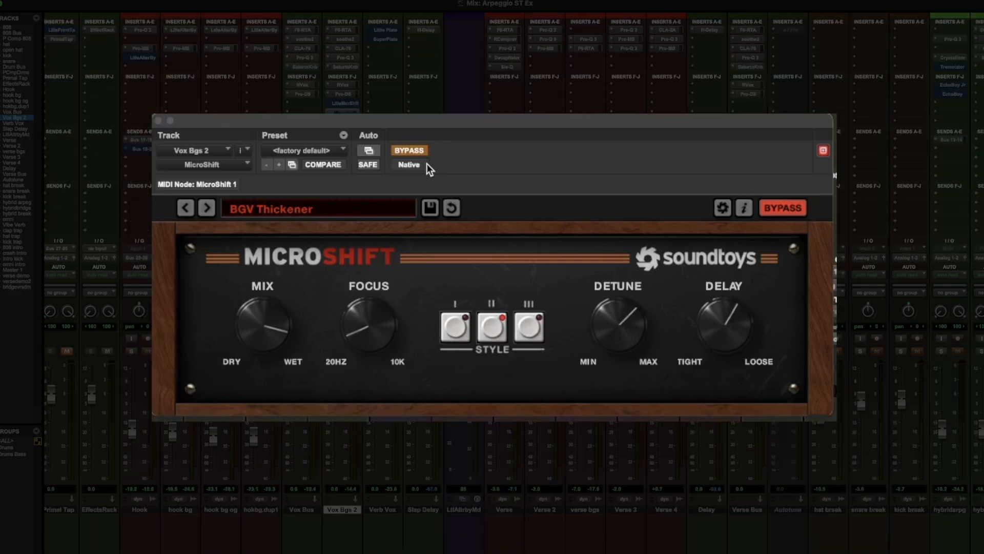
- Play the background vocals on Vox Bgs 2 with MicroShift bypassed, and switch the effect in to compare
{"action": "key", "text": "space"}
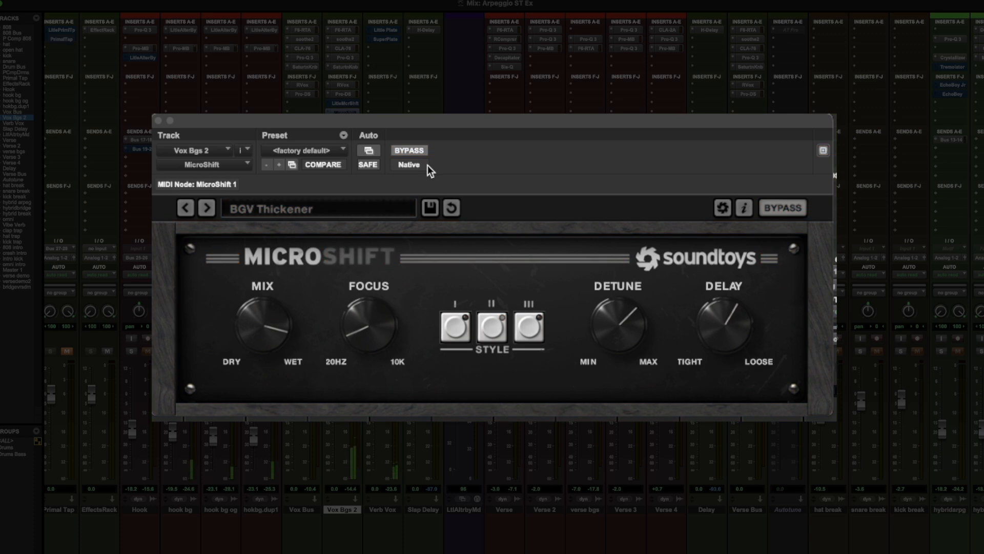
{"action": "left_click", "coordinate": [409, 149]}
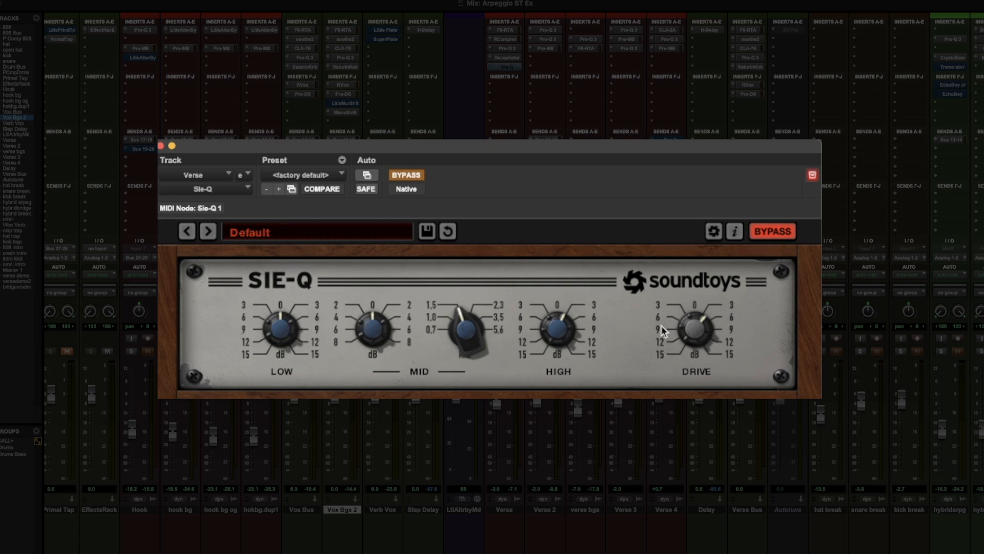
- Compare the Verse track with Sie-Q bypassed and active, and adjust the equalizer's High and Drive controls
{"action": "left_click", "coordinate": [407, 176]}
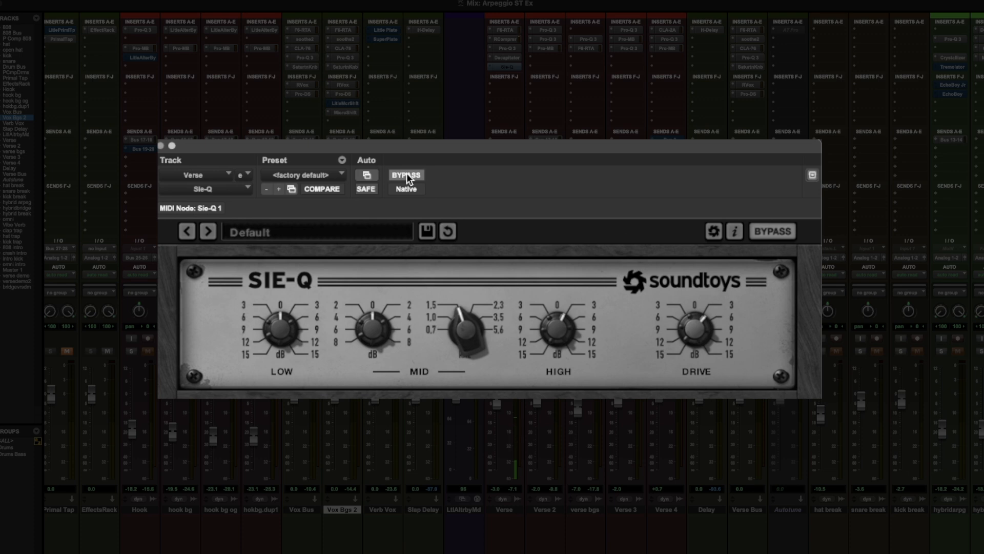
{"action": "left_click", "coordinate": [407, 175]}
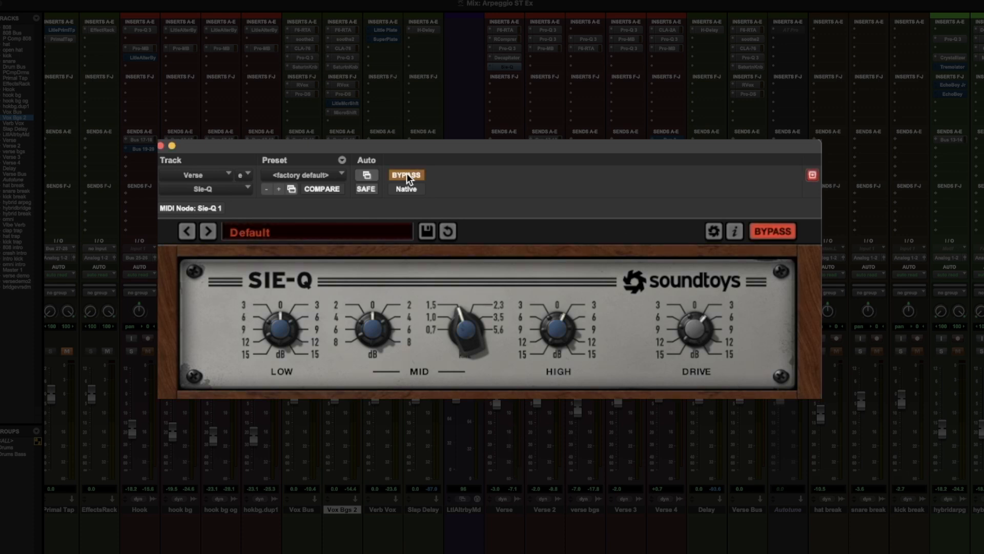
{"action": "left_click", "coordinate": [407, 174]}
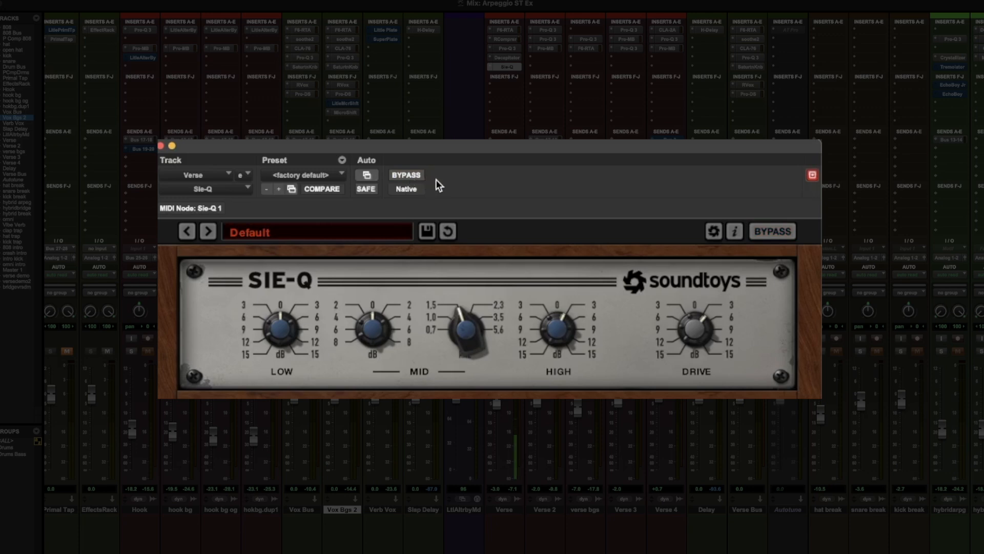
{"action": "left_click_drag", "start_coordinate": [561, 332], "coordinate": [560, 316]}
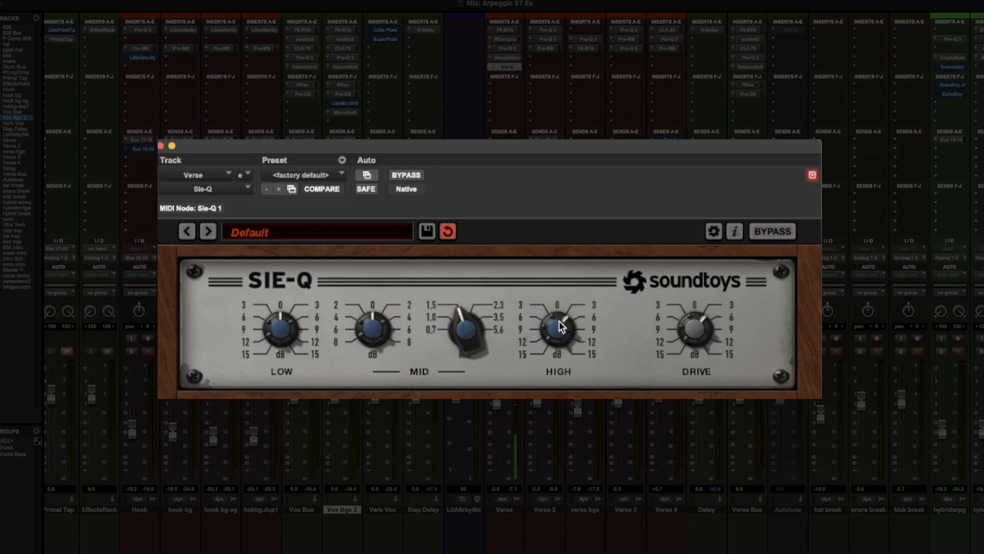
{"action": "left_click_drag", "start_coordinate": [696, 320], "coordinate": [694, 328]}
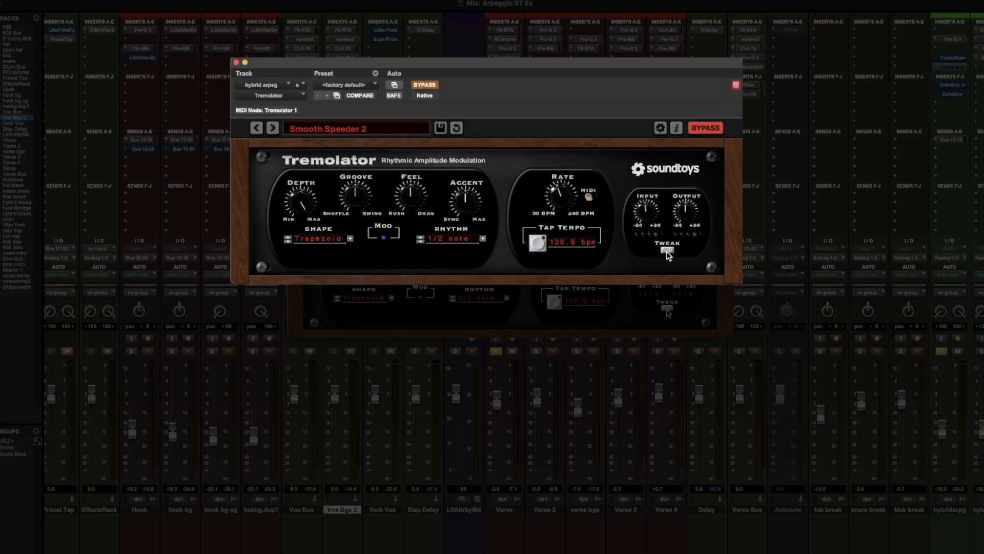
- Expand Tremolator's Tweak settings on the hybrid arpeg track and compare the sound bypassed and active
{"action": "left_click", "coordinate": [667, 252]}
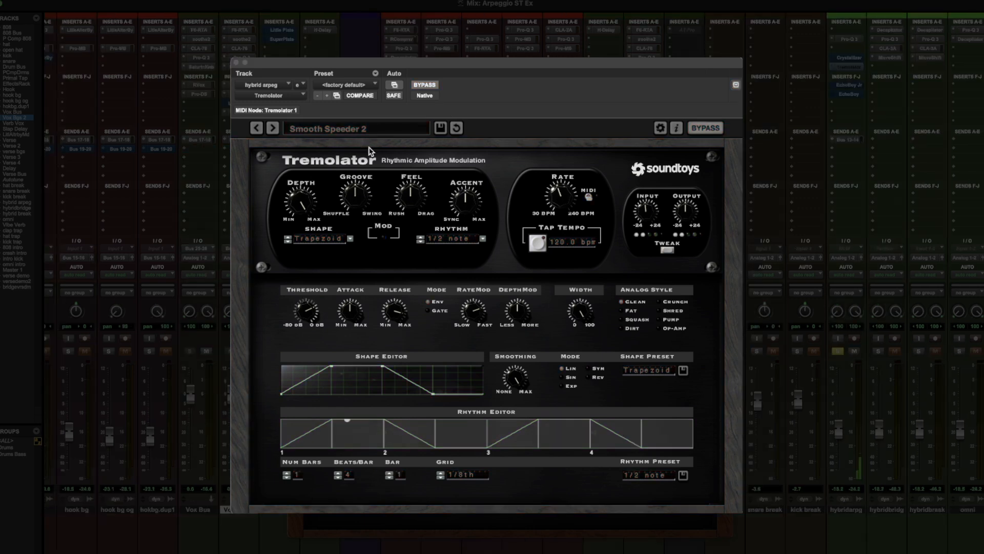
{"action": "left_click", "coordinate": [429, 88]}
{"action": "left_click", "coordinate": [429, 88]}
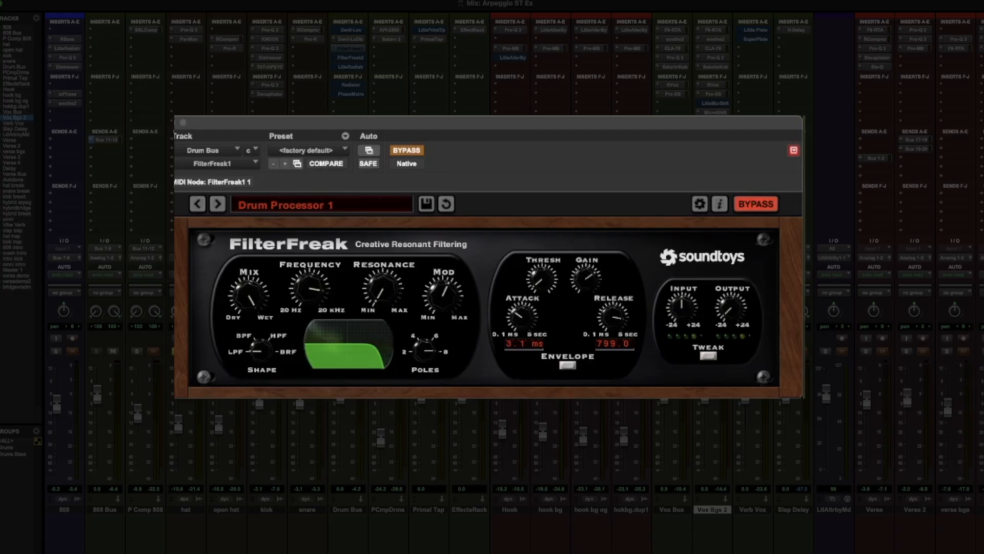
- Compare the Drum Bus with FilterFreak1's Drum Processor 1 preset bypassed and active
{"action": "left_click", "coordinate": [408, 152]}
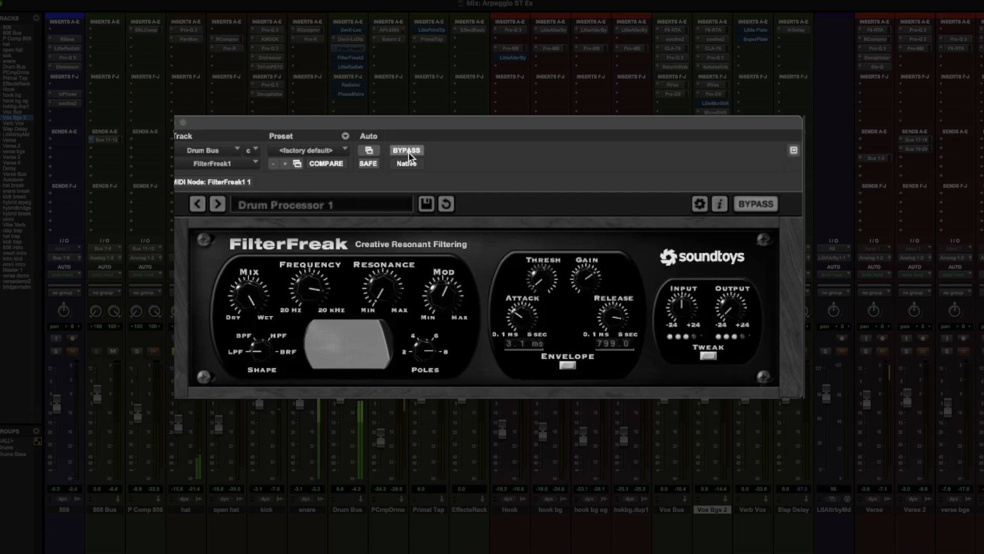
{"action": "left_click", "coordinate": [408, 152]}
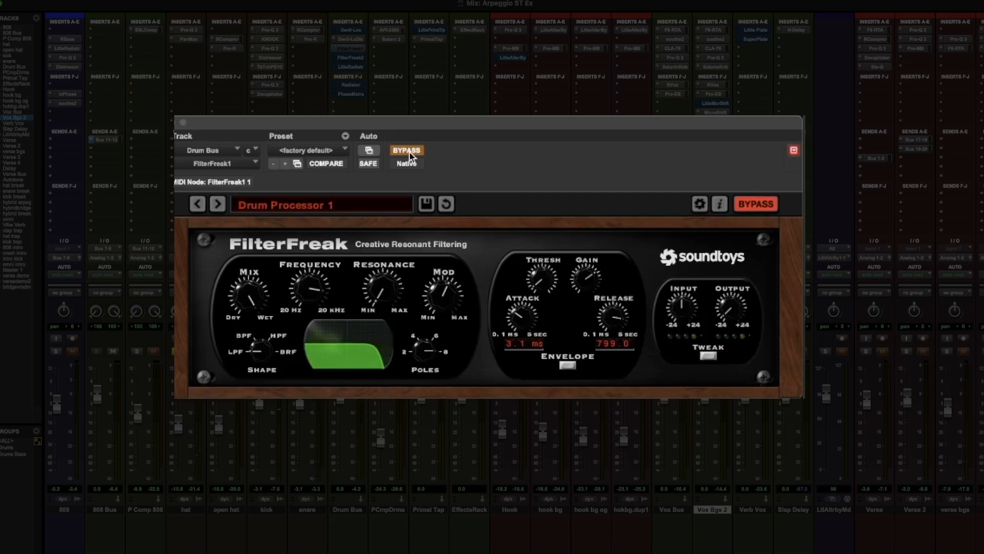
{"action": "left_click", "coordinate": [409, 152]}
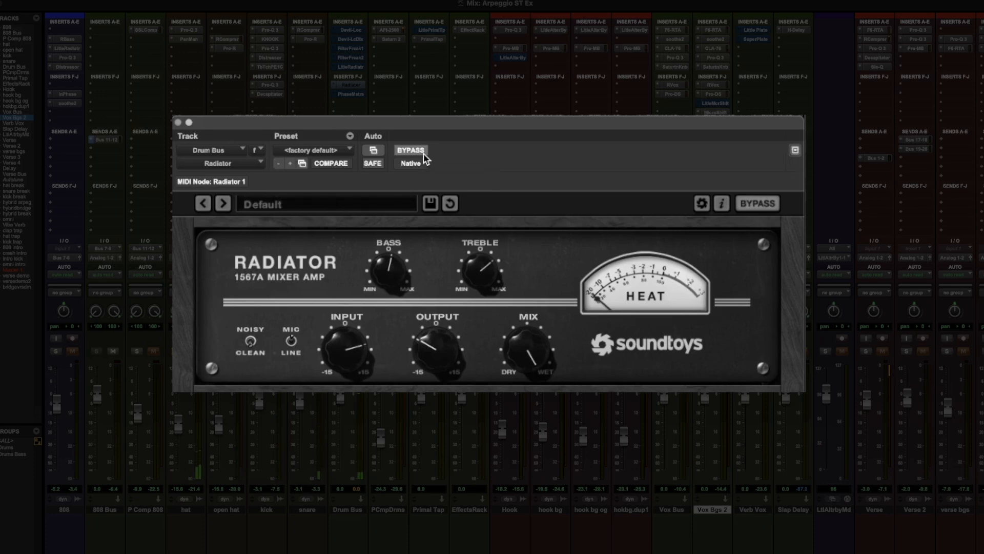
- Compare the Drum Bus with Radiator bypassed and active
{"action": "left_click", "coordinate": [419, 152]}
{"action": "left_click", "coordinate": [417, 151]}
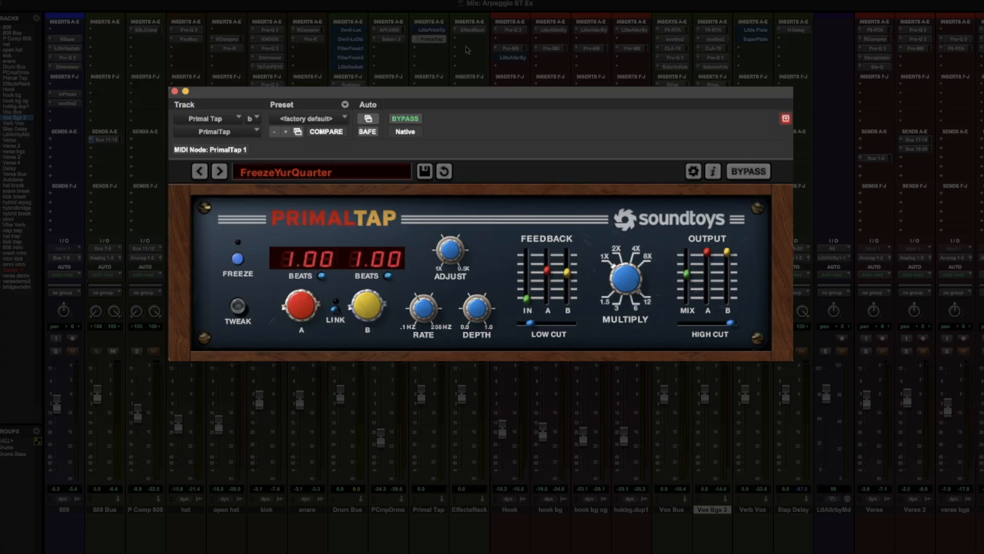
- Check PrimalTap's Tweak settings on the Primal Tap track and compare the FreezeYurQuarter delay bypassed and active
{"action": "left_click", "coordinate": [237, 307]}
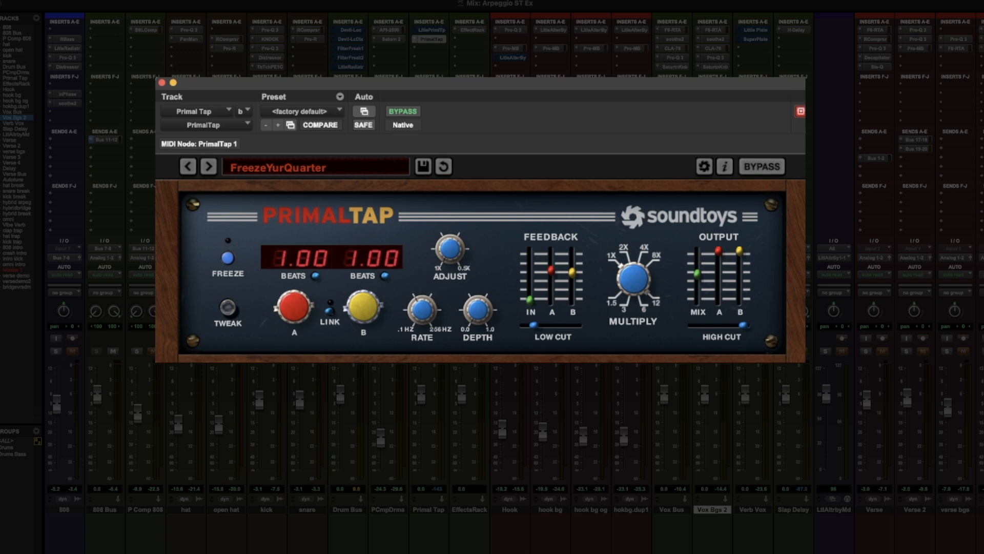
{"action": "left_click", "coordinate": [433, 41]}
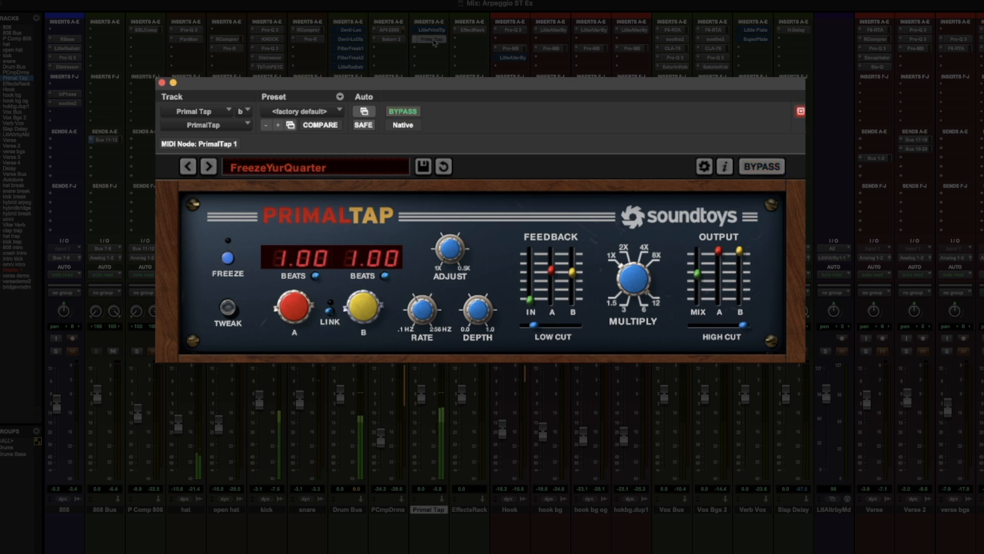
{"action": "left_click", "coordinate": [434, 40], "text": "super"}
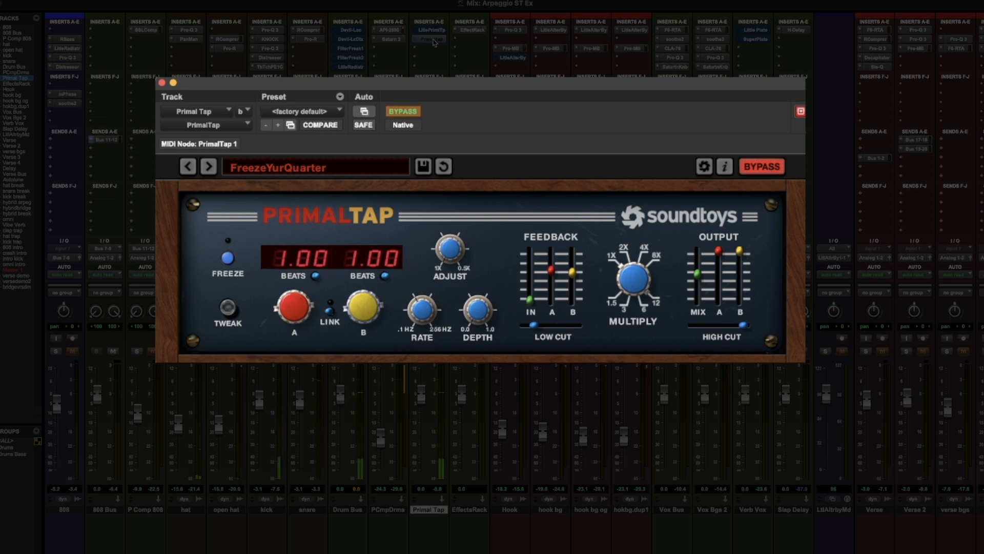
{"action": "left_click", "coordinate": [434, 40], "text": "super"}
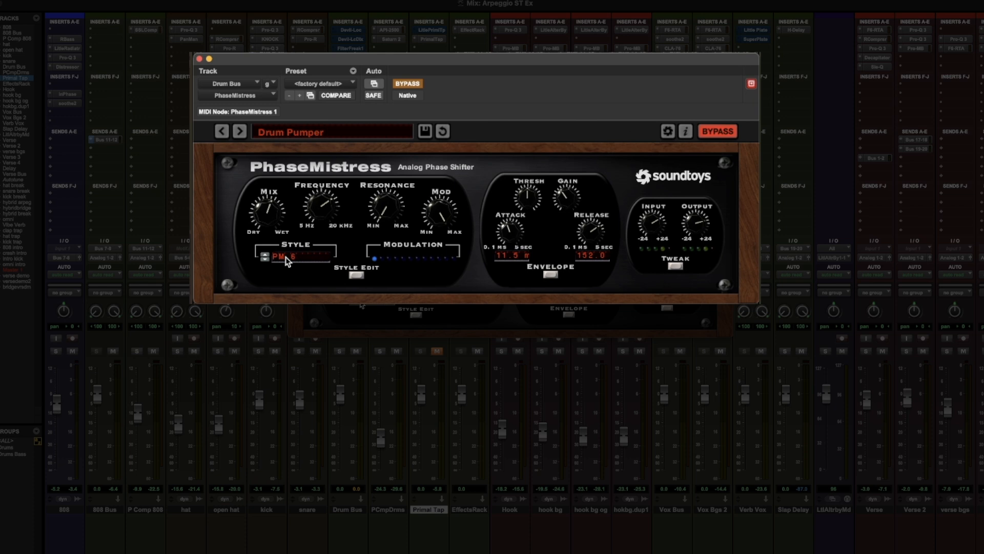
- Examine PhaseMistress's style presets and Tweak settings on the Drum Bus, and compare the phaser bypassed and active
{"action": "left_click", "coordinate": [285, 256]}
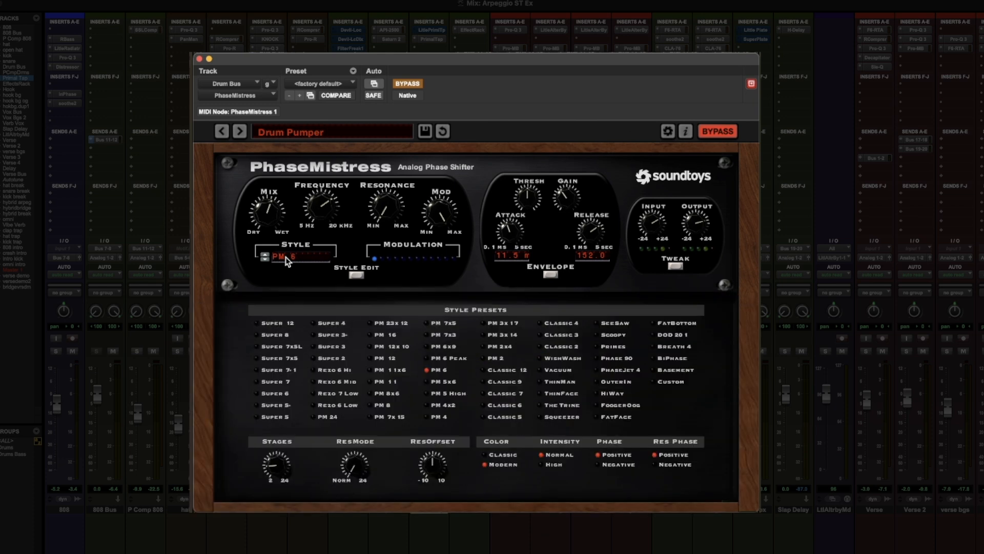
{"action": "left_click", "coordinate": [675, 266]}
{"action": "left_click", "coordinate": [411, 83]}
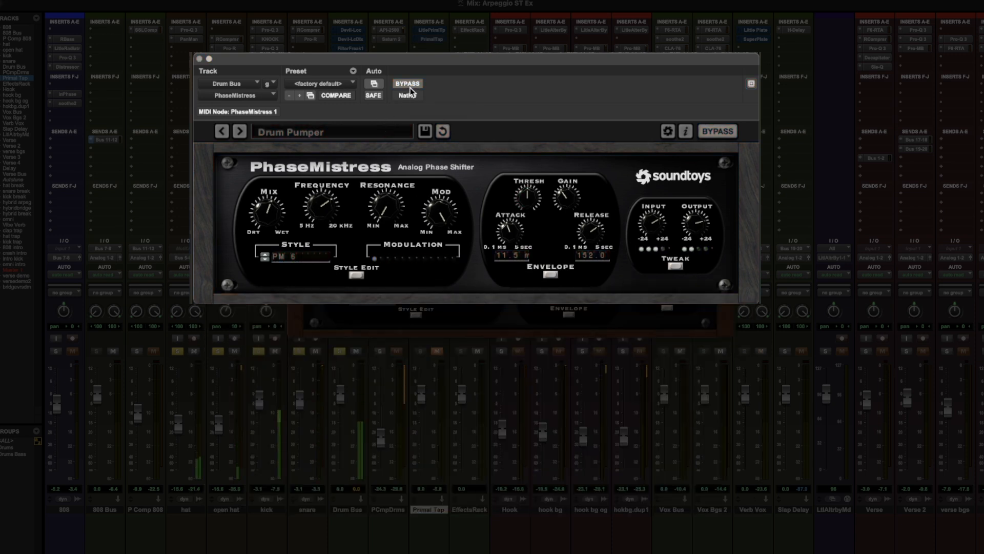
{"action": "left_click_drag", "start_coordinate": [373, 210], "coordinate": [371, 241]}
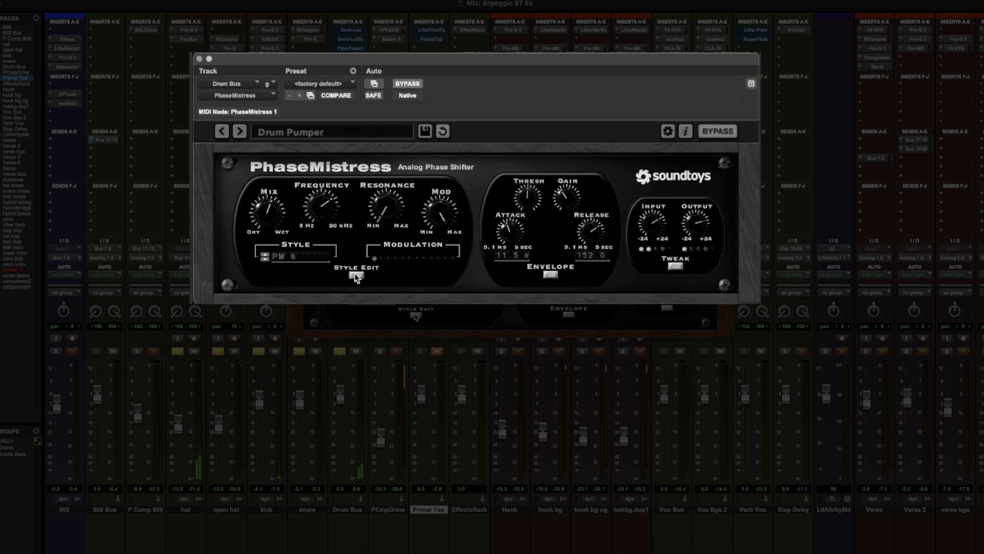
{"action": "left_click", "coordinate": [356, 275]}
{"action": "left_click", "coordinate": [407, 83]}
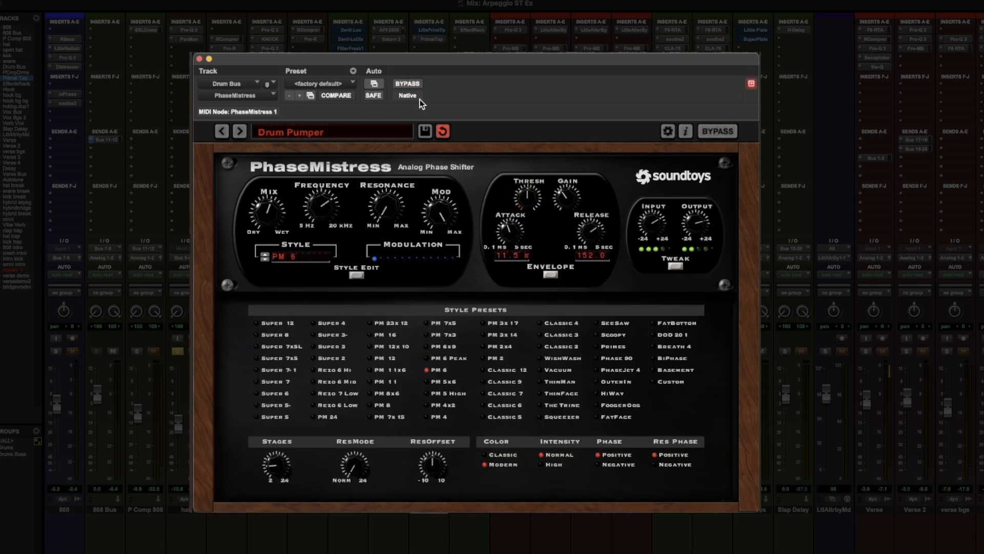